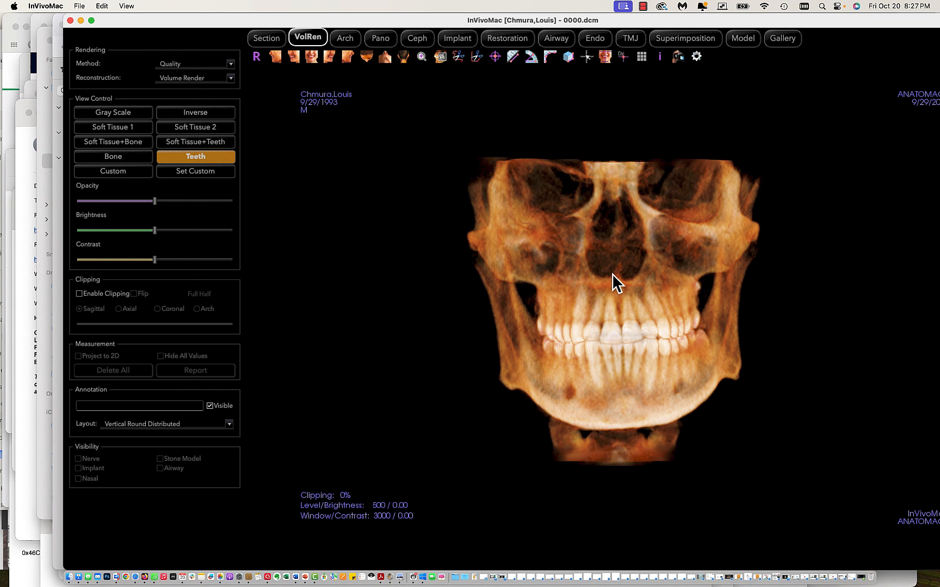
drag(612, 274, 609, 268)
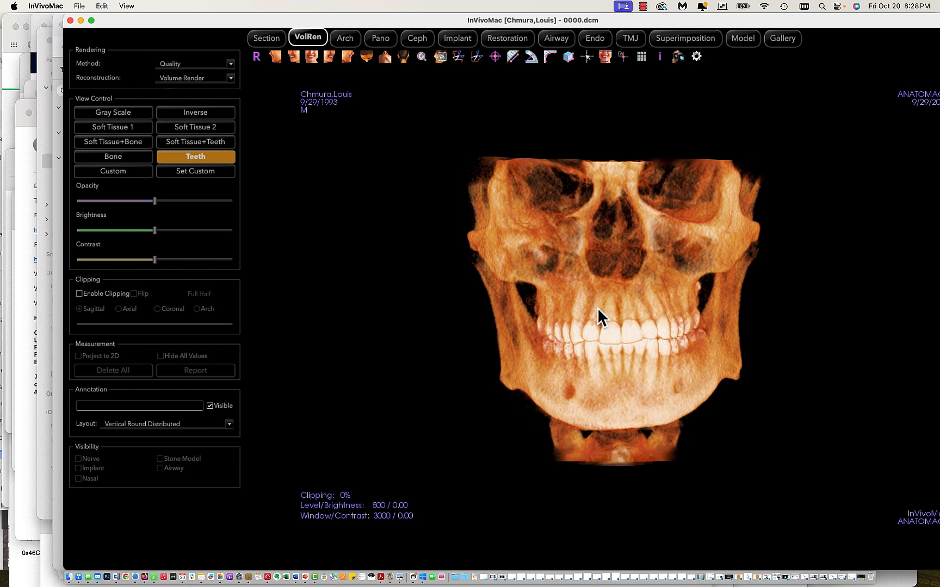
drag(618, 299, 617, 299)
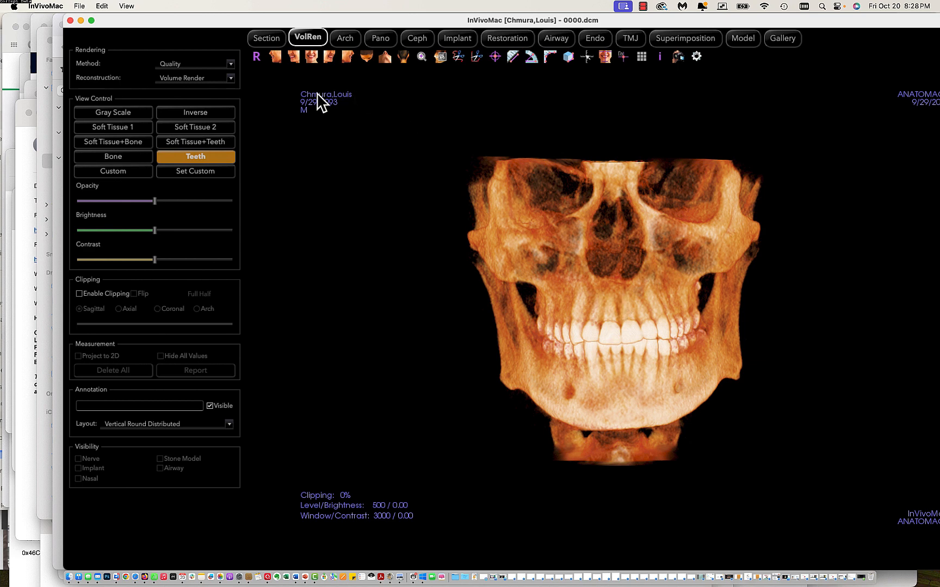
In the section views, tilt the head slightly face-down in the sagittal slice and fine-tune its rotation in the axial slice.
click(265, 39)
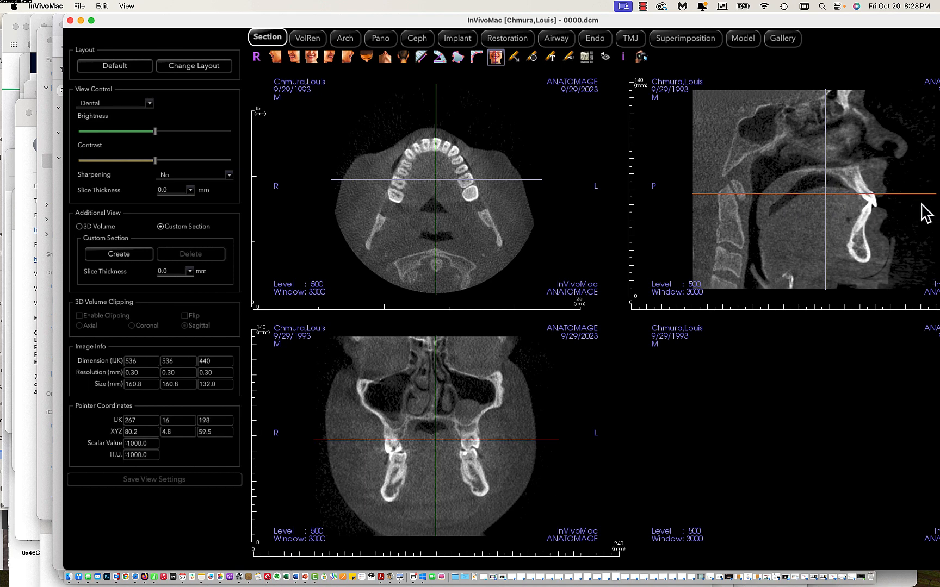
drag(921, 206, 913, 222)
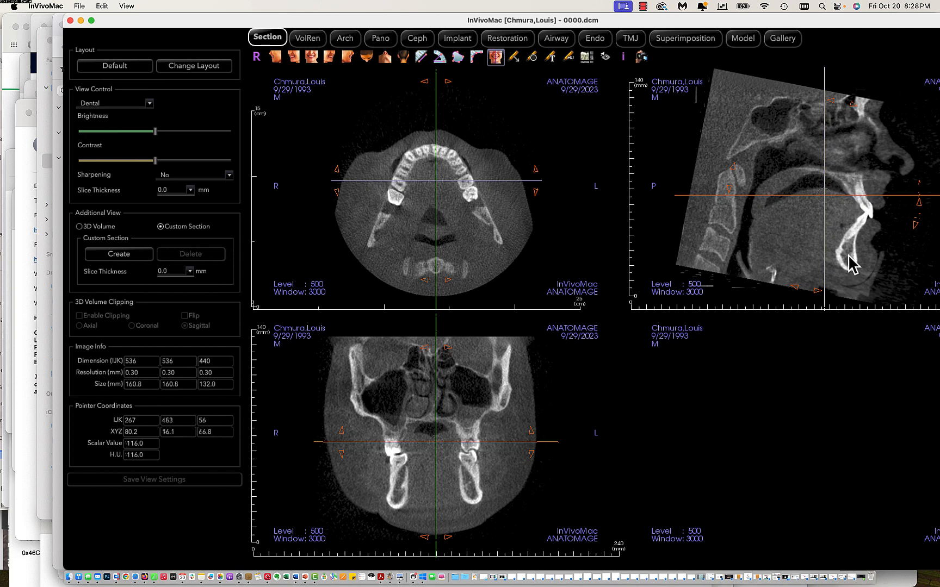
drag(919, 206, 921, 202)
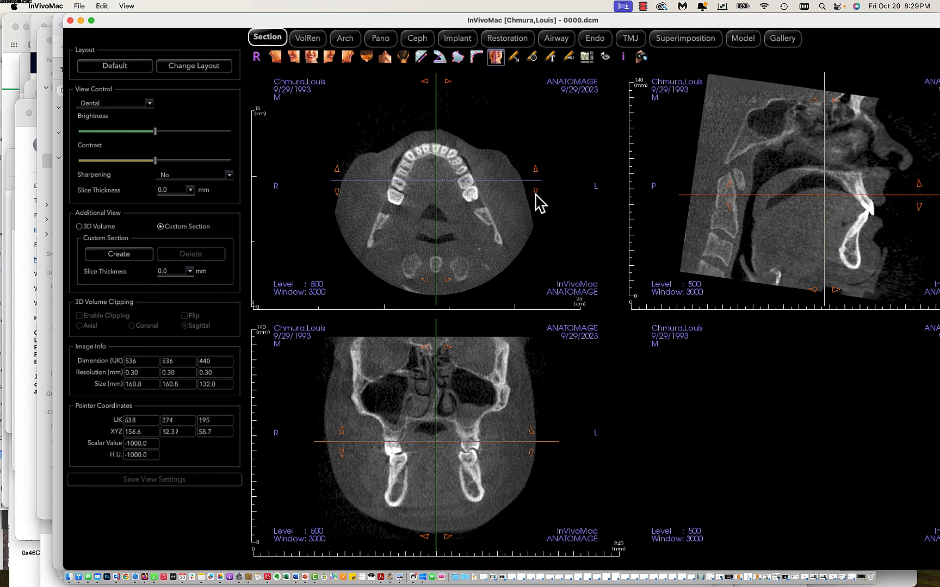
drag(535, 193, 536, 194)
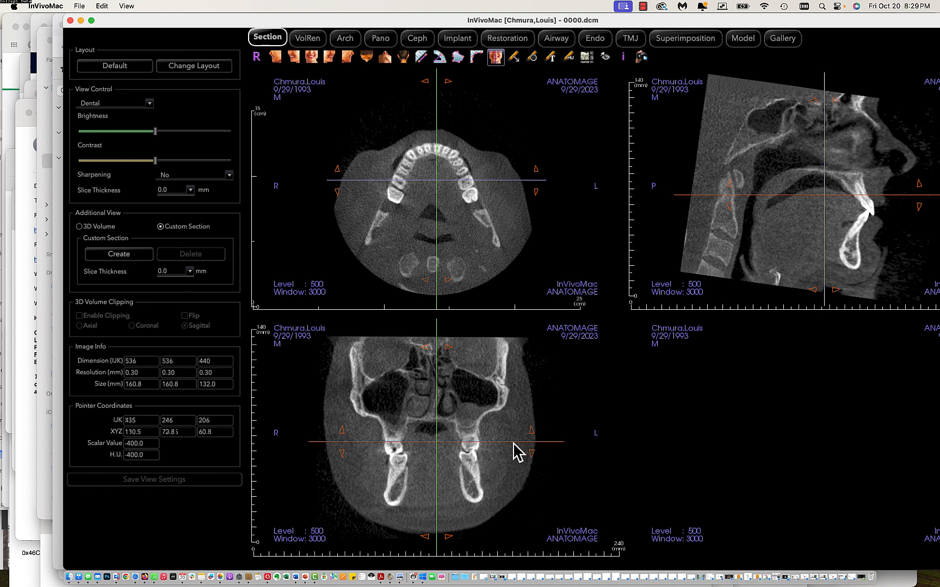
Examine the axial level through the teeth by shifting its slice line down and back, and shift the coronal slice slightly.
drag(513, 443, 513, 456)
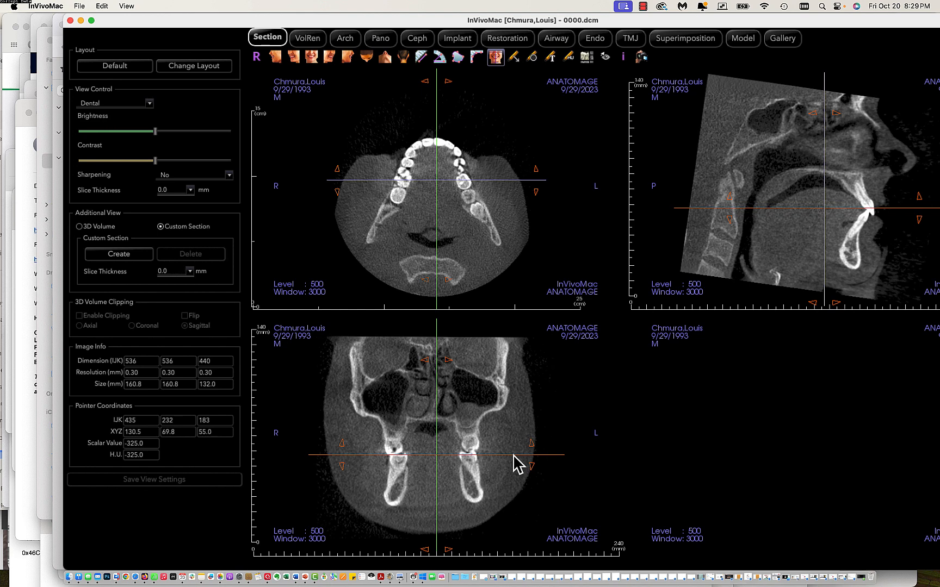
drag(513, 456, 515, 442)
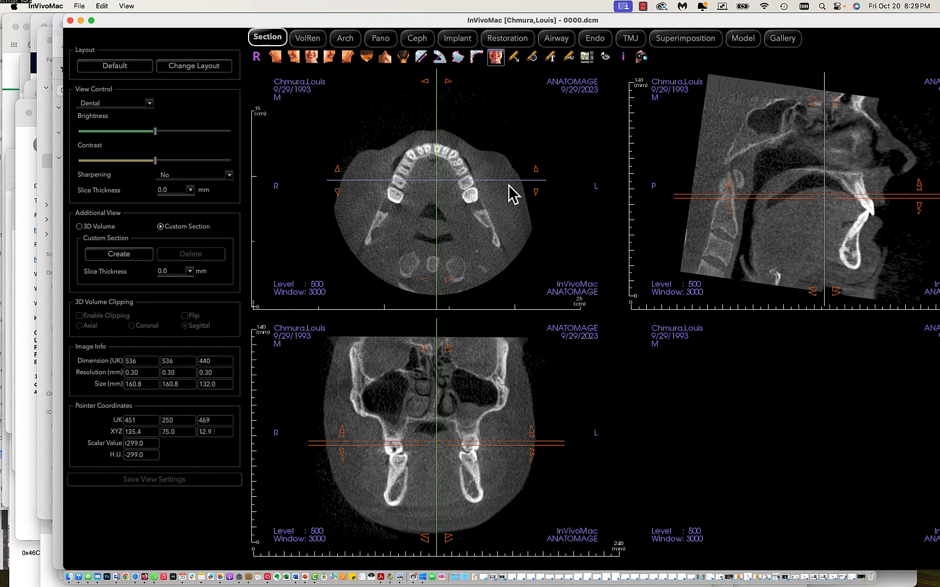
drag(514, 181, 515, 182)
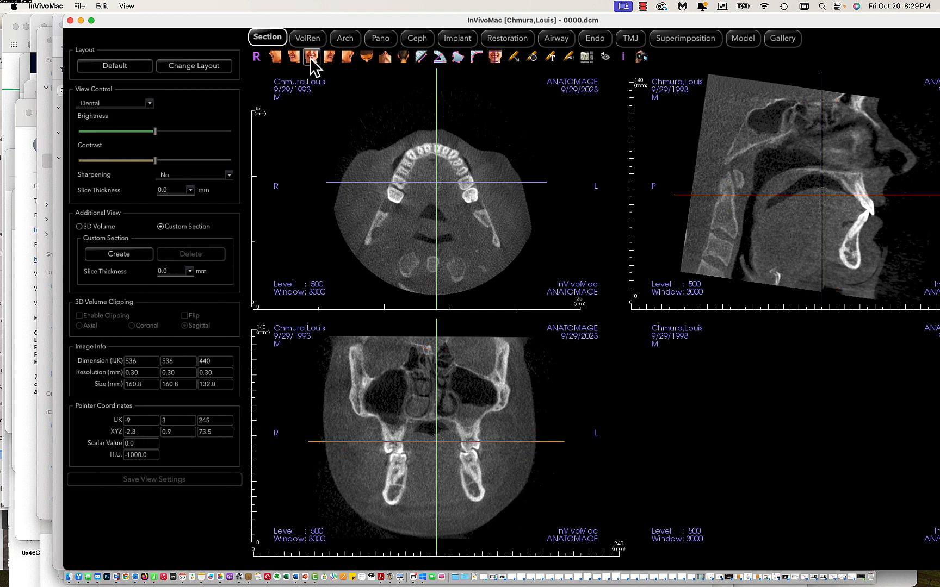
Adjust the patient coordinate system in the frontal volume rendering by slightly rolling the head level, and review the section views.
click(308, 39)
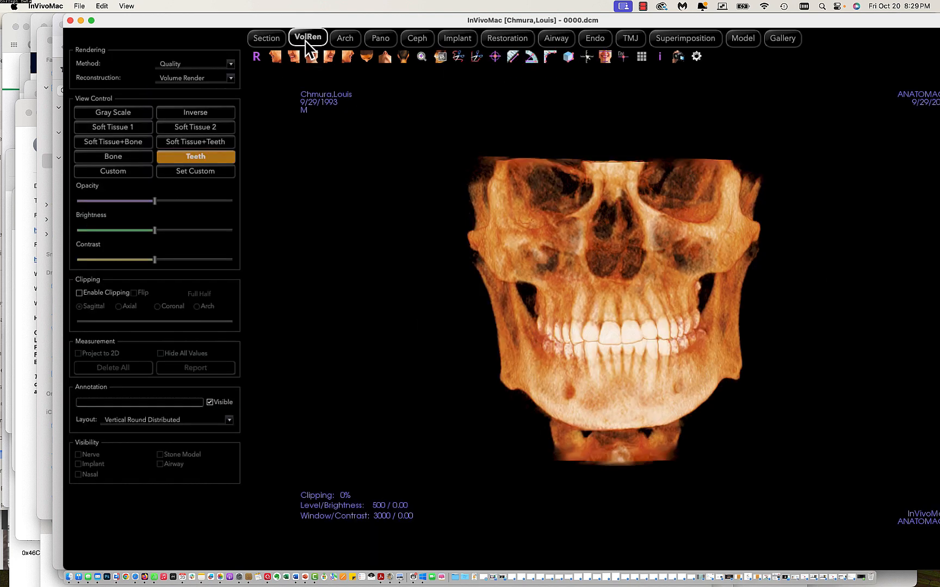
click(607, 57)
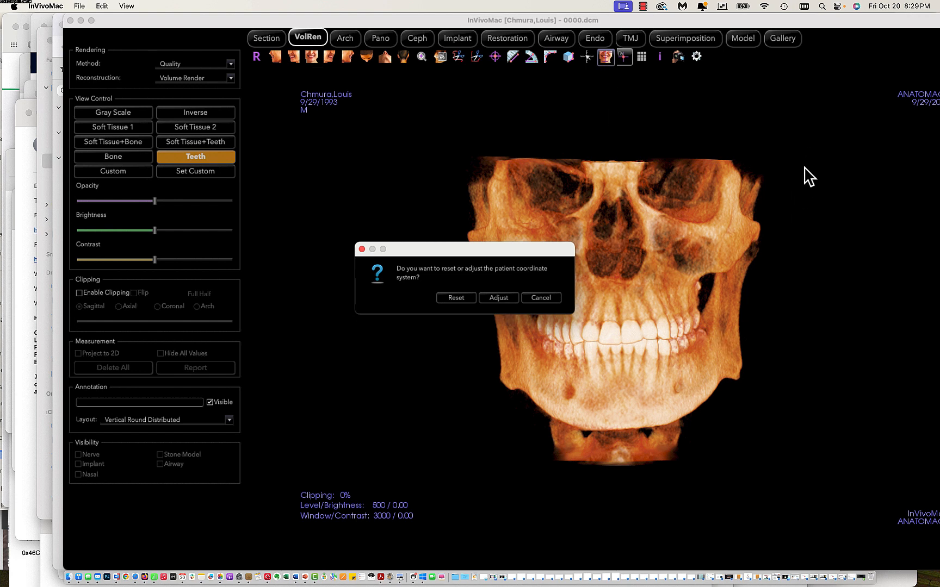
drag(804, 167, 805, 170)
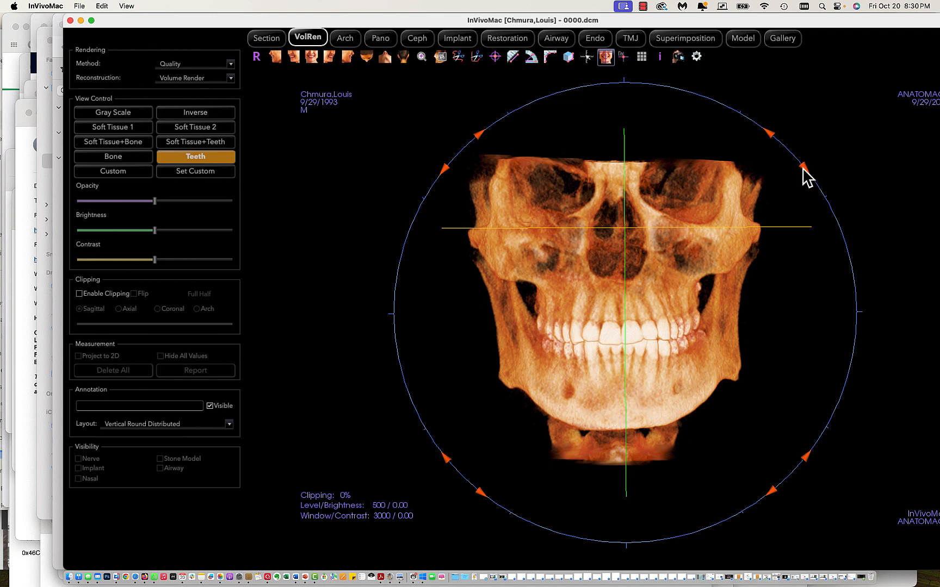
drag(803, 167, 804, 173)
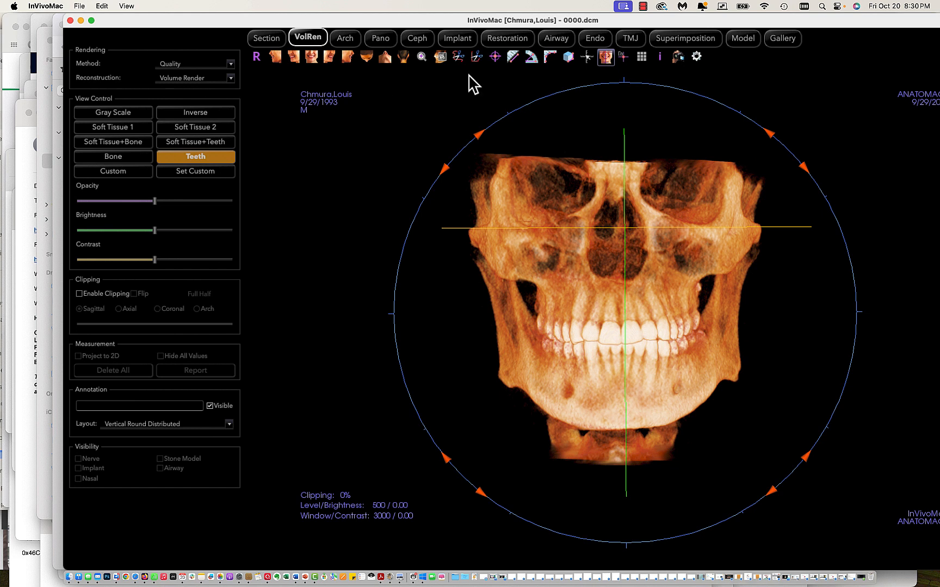
click(605, 57)
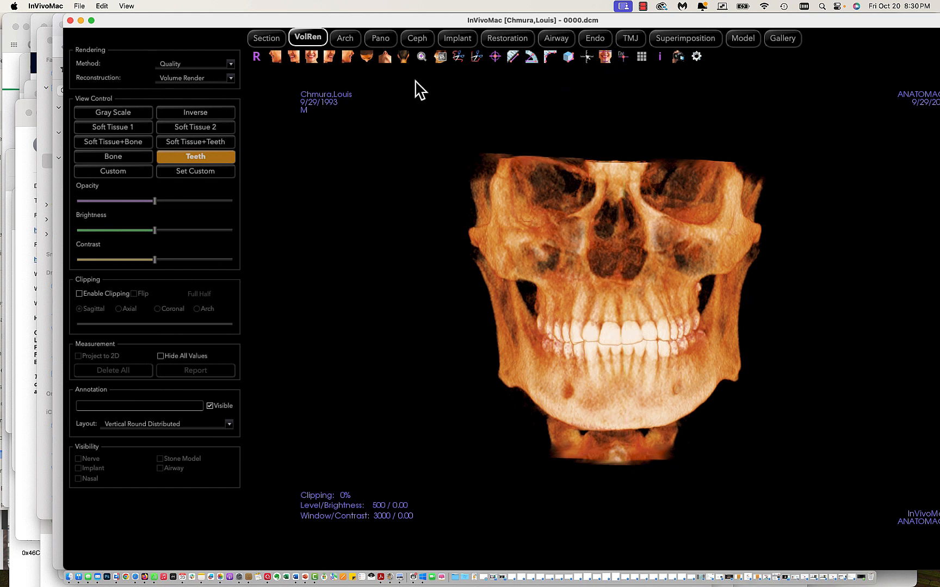
click(266, 42)
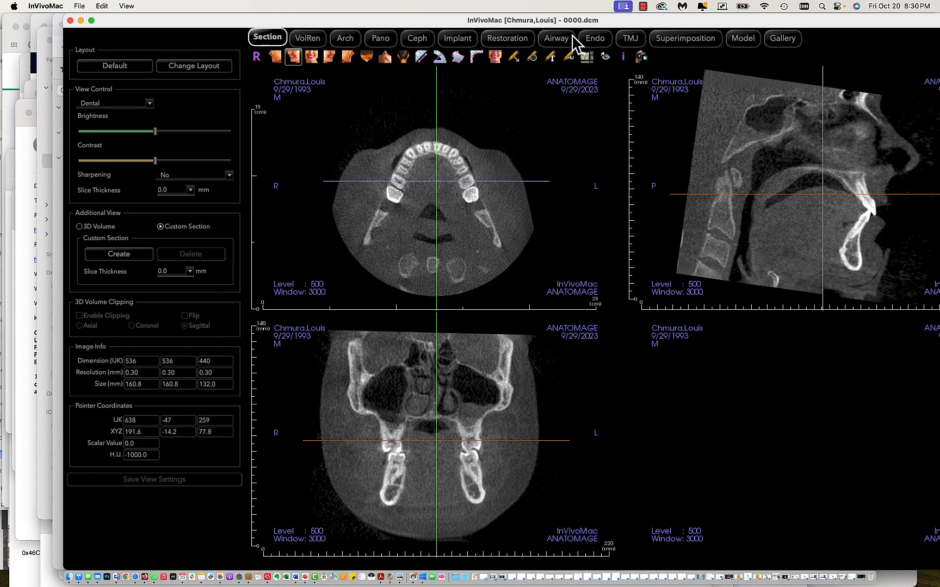
In the panoramic setup, move the lower limit down to the chin's edge and the upper limit down within the orbits.
click(381, 39)
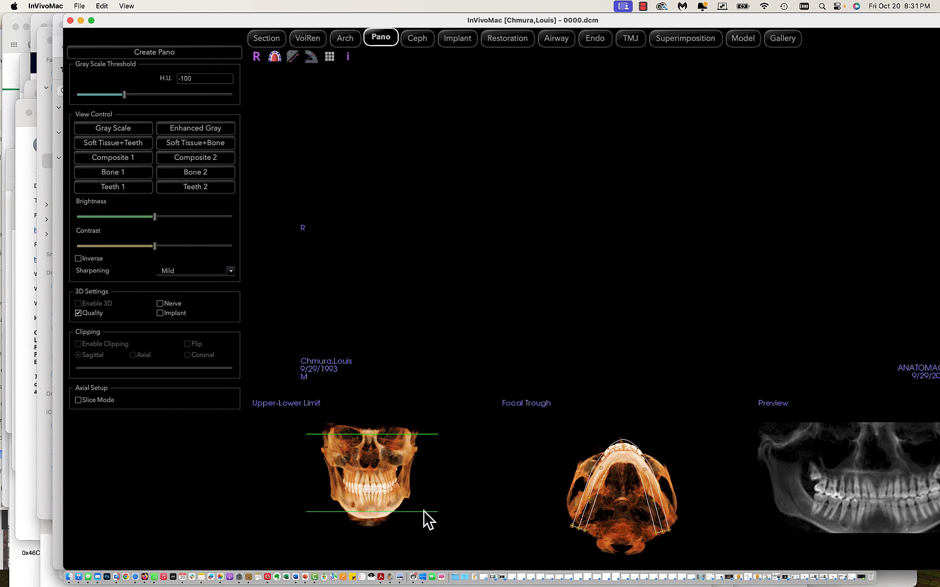
drag(422, 513, 422, 520)
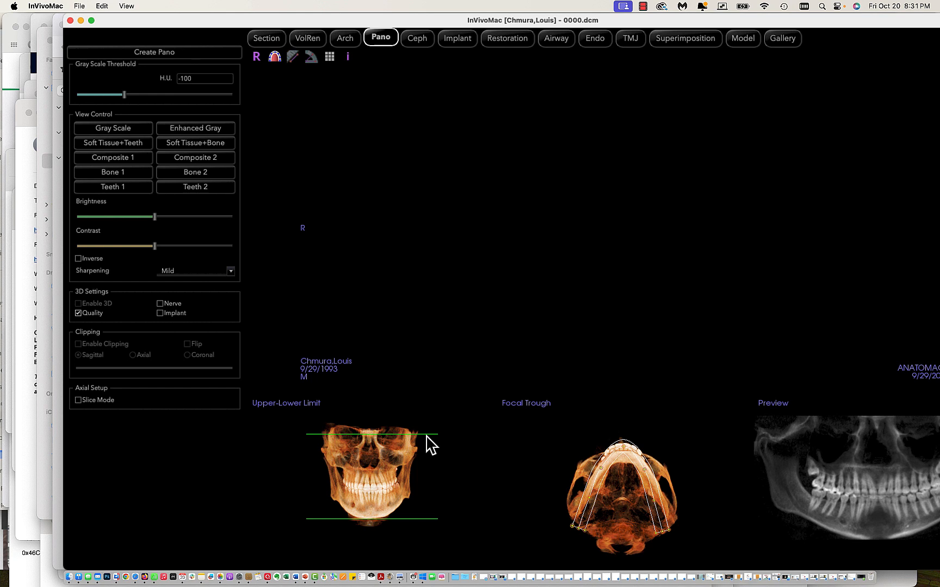
drag(428, 434, 428, 434)
drag(427, 434, 427, 440)
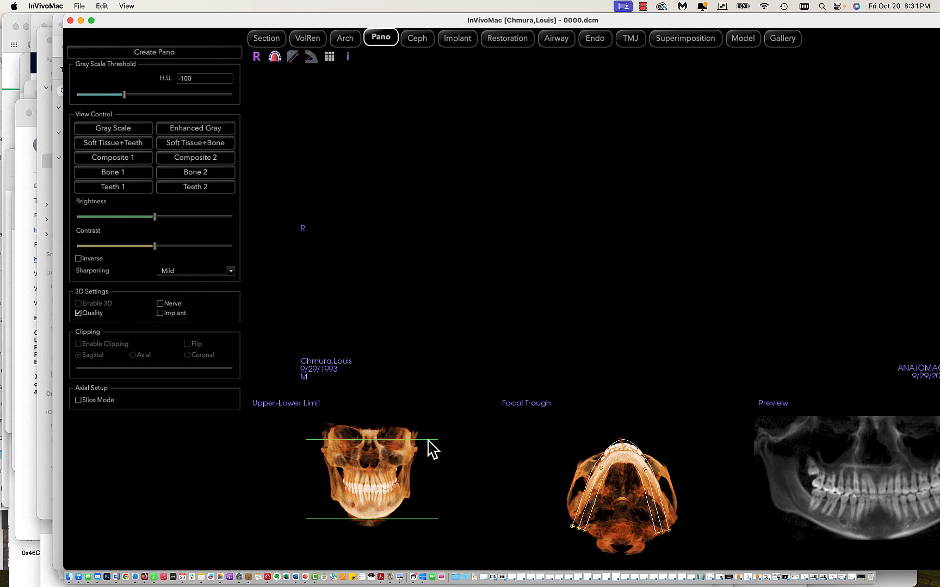
drag(428, 441, 426, 438)
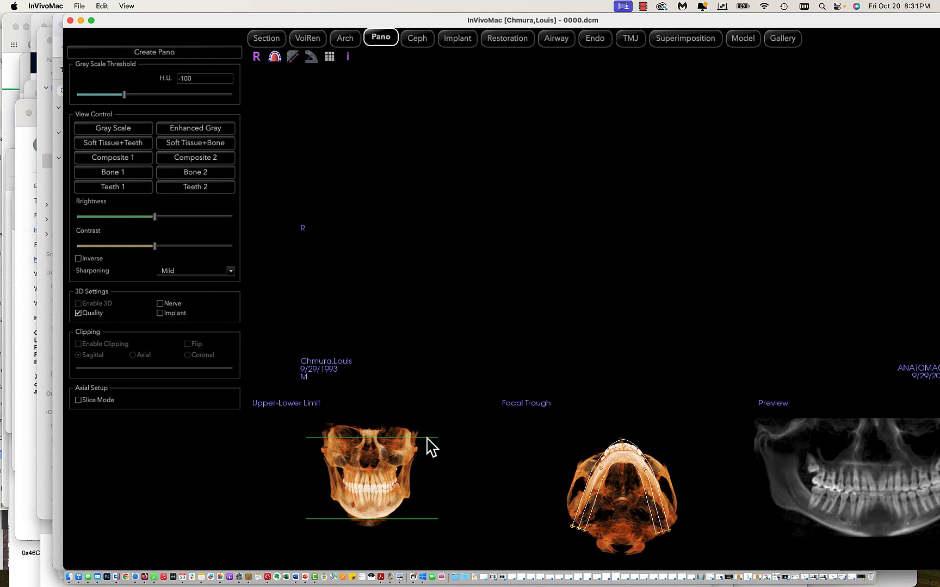
drag(427, 439, 427, 445)
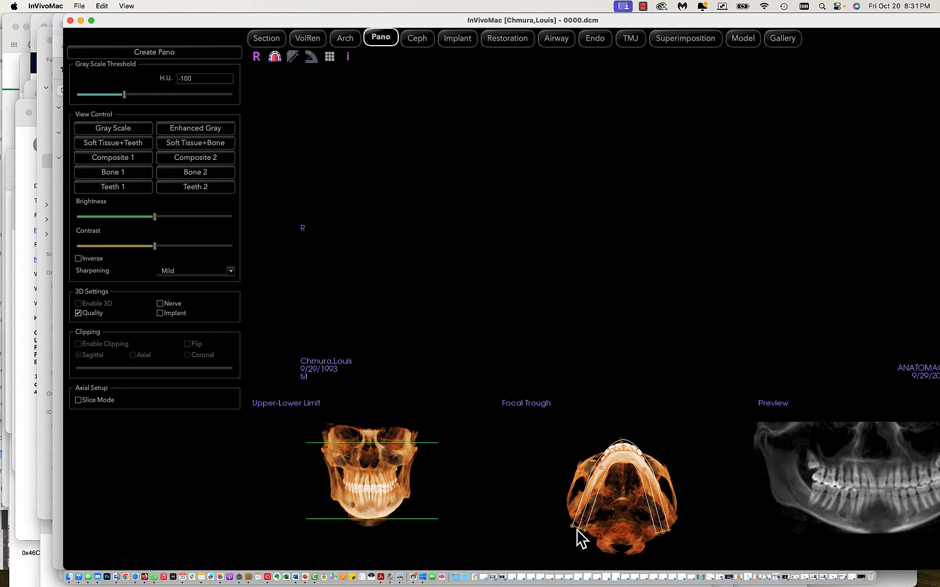
Reshape the panoramic focal trough by spreading its rear ends outward along the jaw and widening it around the dental arch.
drag(576, 529, 575, 534)
drag(661, 532, 659, 499)
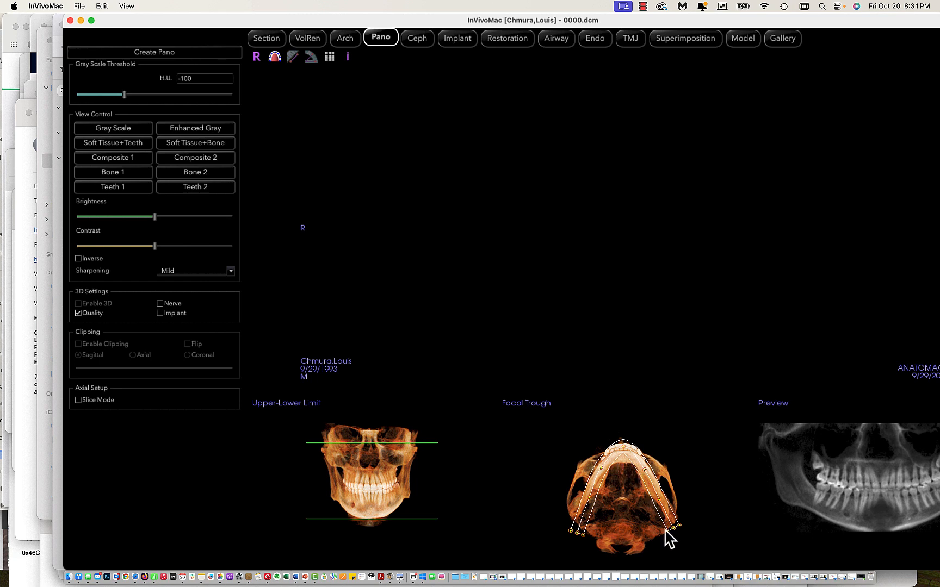
drag(666, 530, 659, 523)
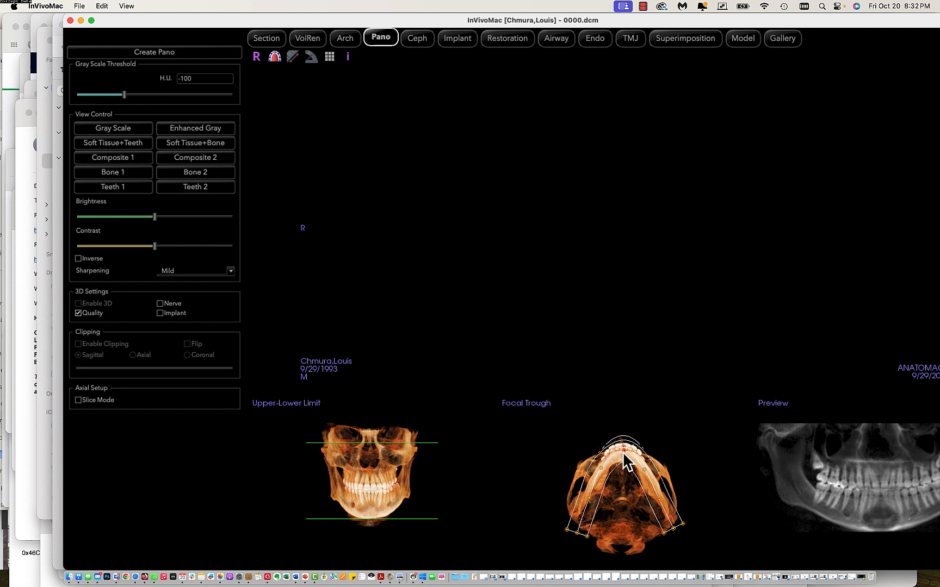
drag(623, 453, 623, 452)
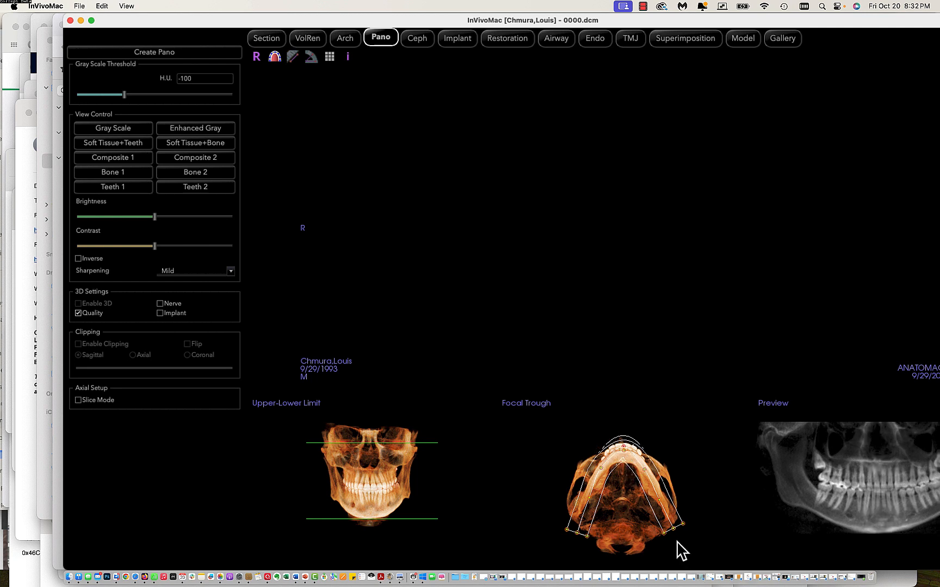
drag(663, 533, 662, 535)
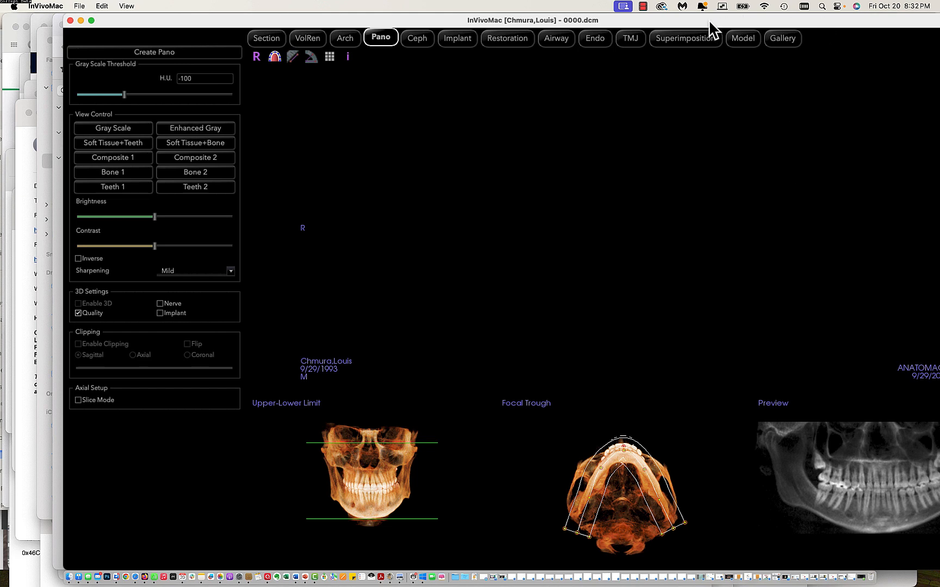
Move the program window fully into view and readjust the patient coordinate system by rotating the volume-rendered head from the side.
drag(705, 20, 625, 26)
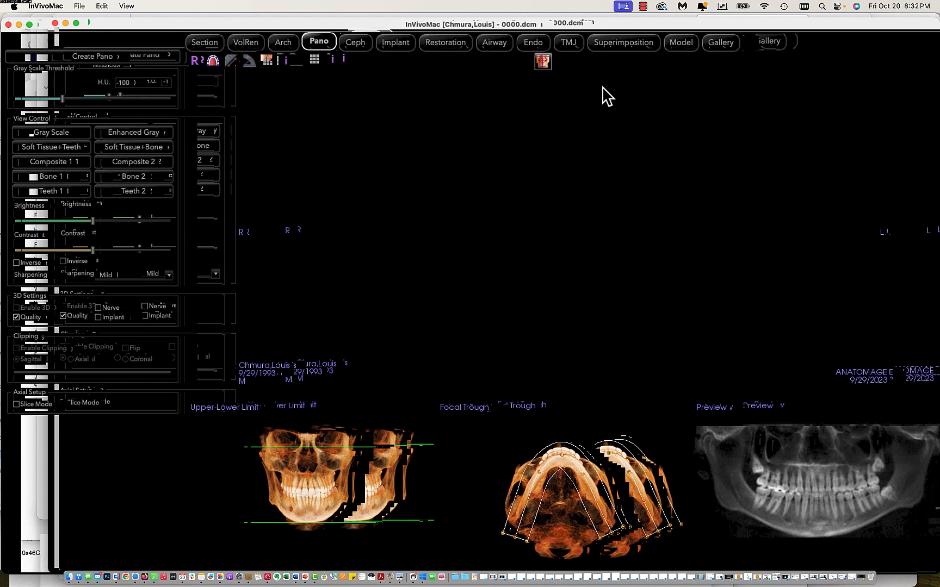
click(546, 63)
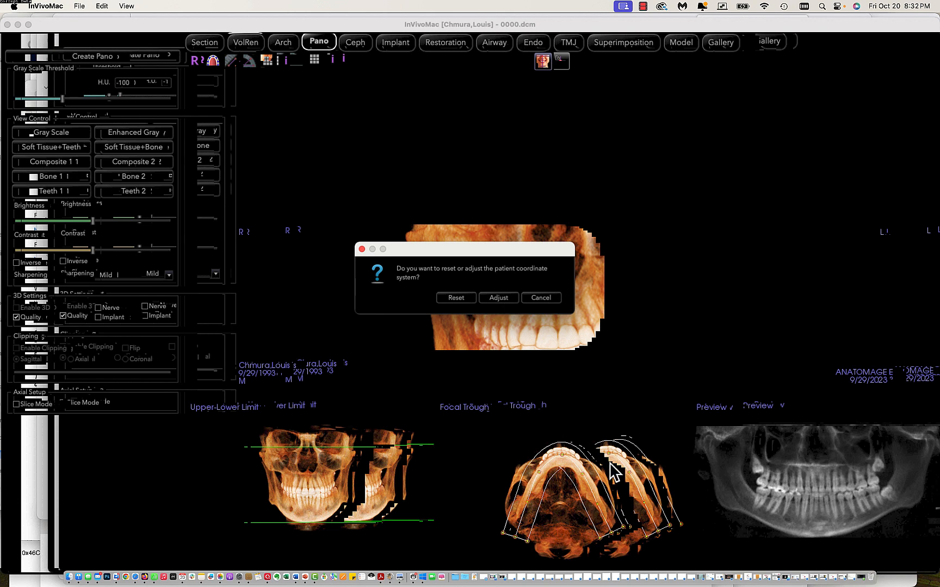
drag(577, 476, 745, 405)
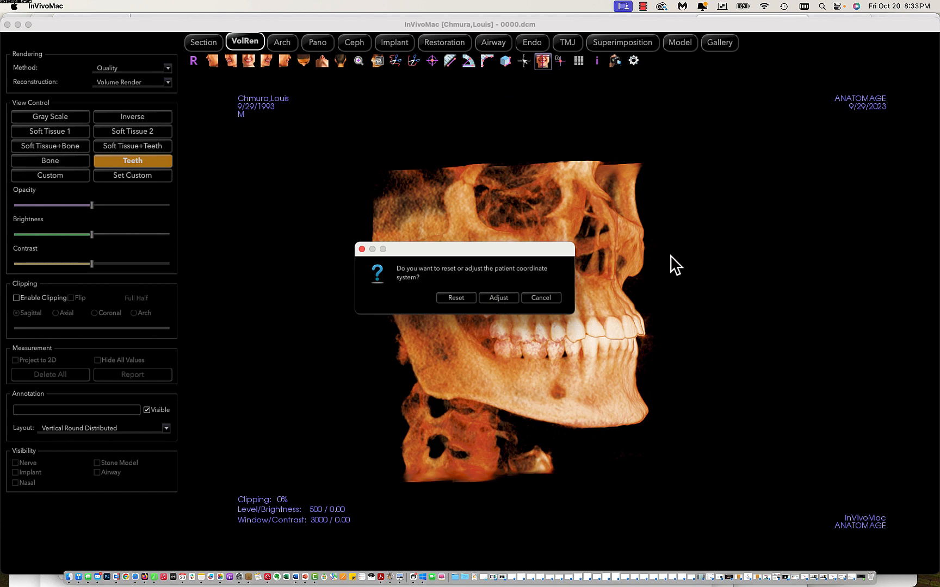
mouse_move(682, 170)
mouse_down()
mouse_move(670, 149)
mouse_move(690, 167)
mouse_move(682, 180)
mouse_up()
drag(670, 257, 773, 250)
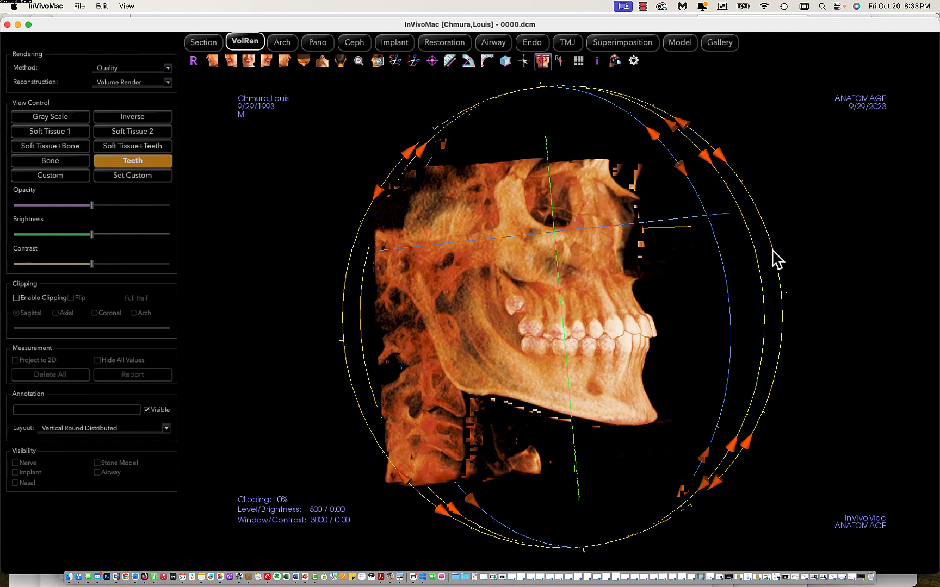
drag(722, 159, 710, 146)
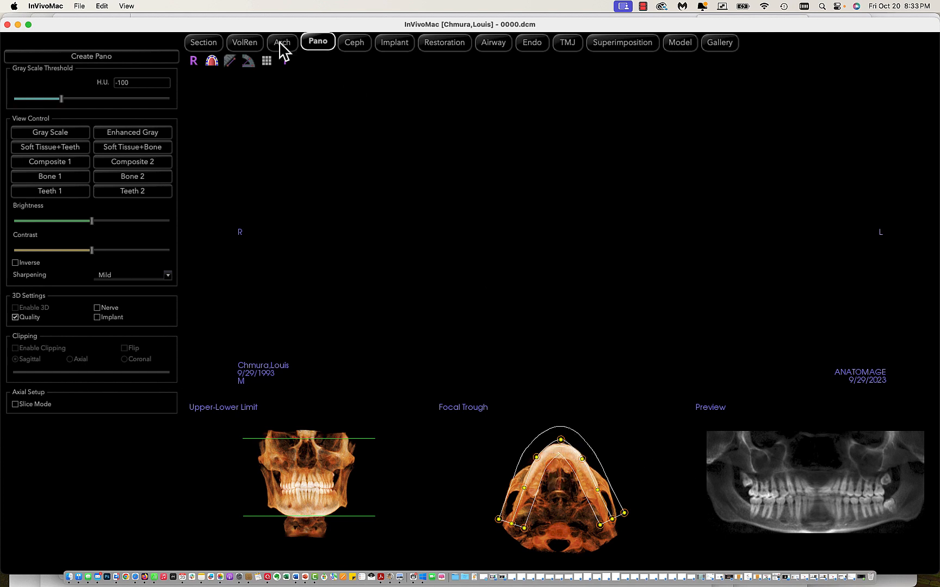
Reopen the patient coordinate system adjustment in the volume rendering and change the head's pitch from the side.
click(249, 45)
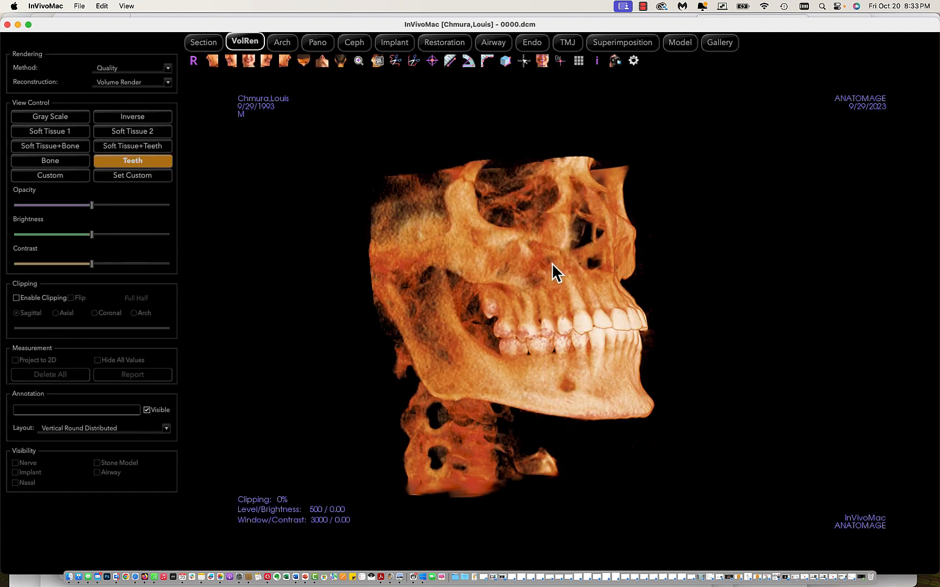
click(543, 62)
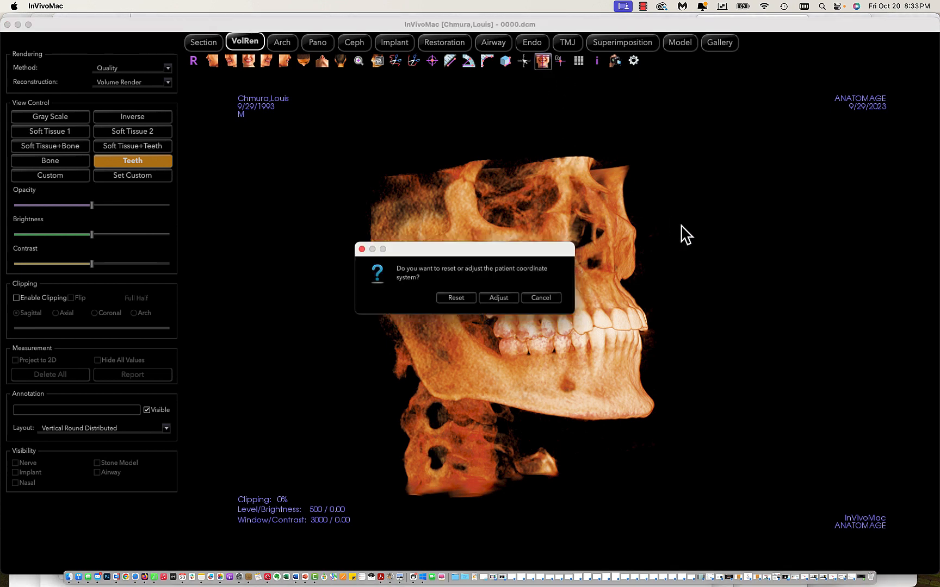
click(498, 298)
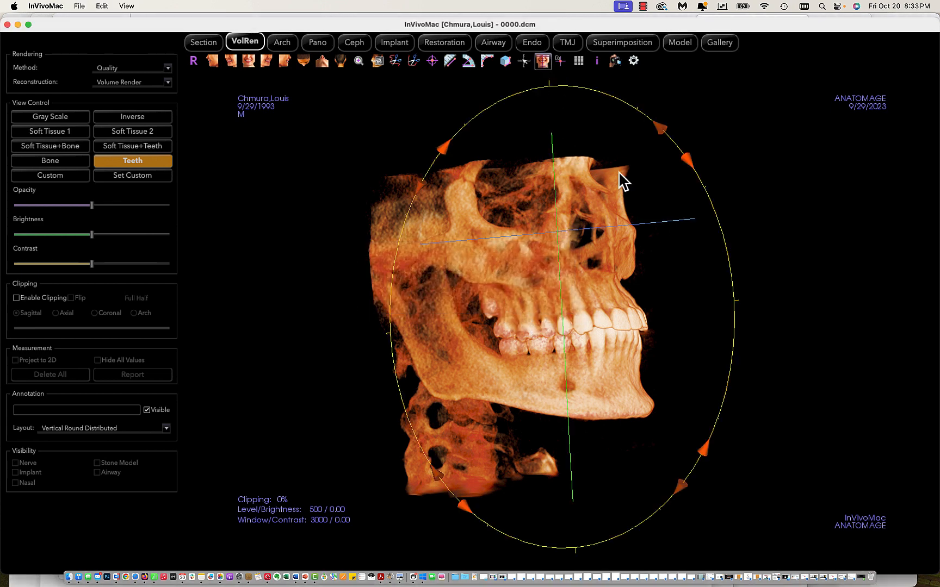
drag(688, 157, 697, 203)
Show the skull in the standard front view and fine-tune its alignment with the vertical midline.
drag(637, 315, 489, 305)
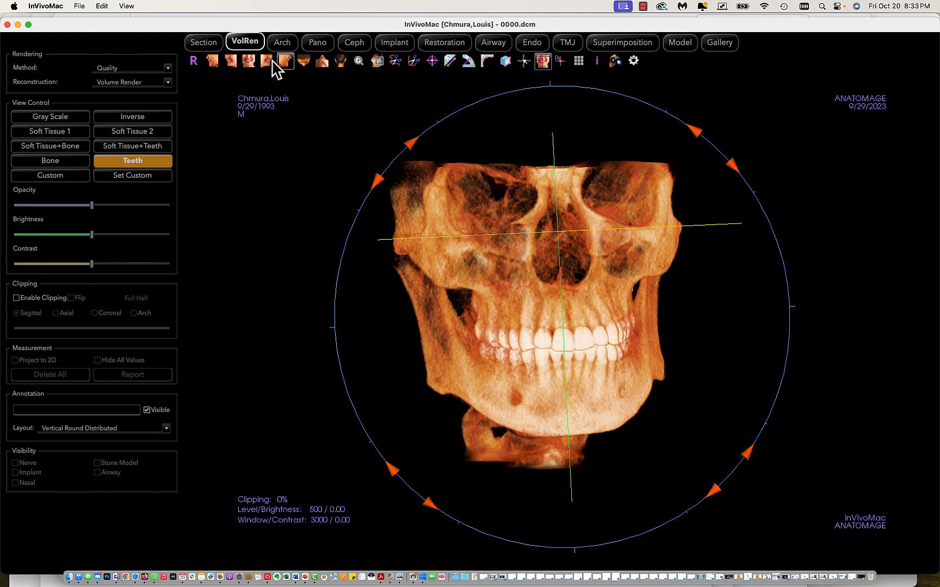
click(250, 60)
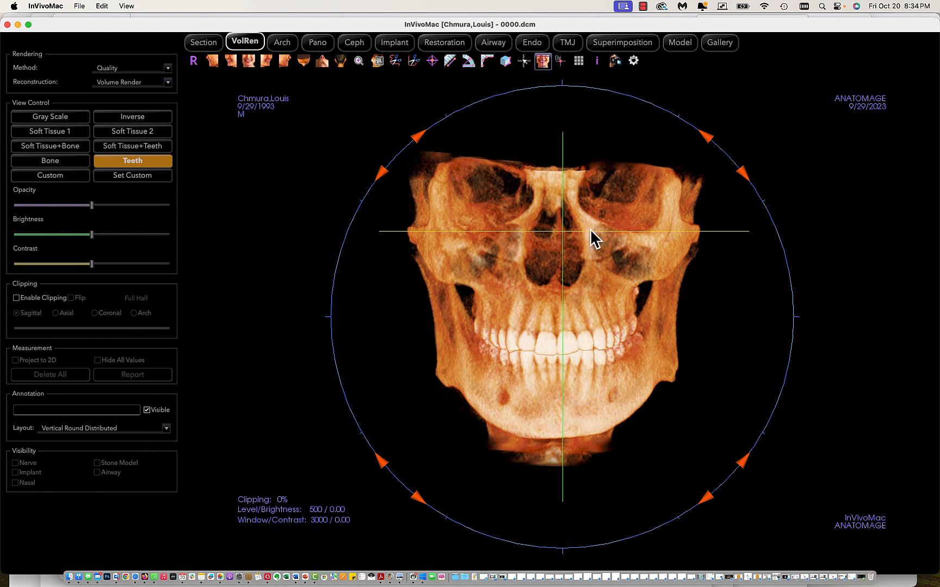
drag(620, 333, 625, 333)
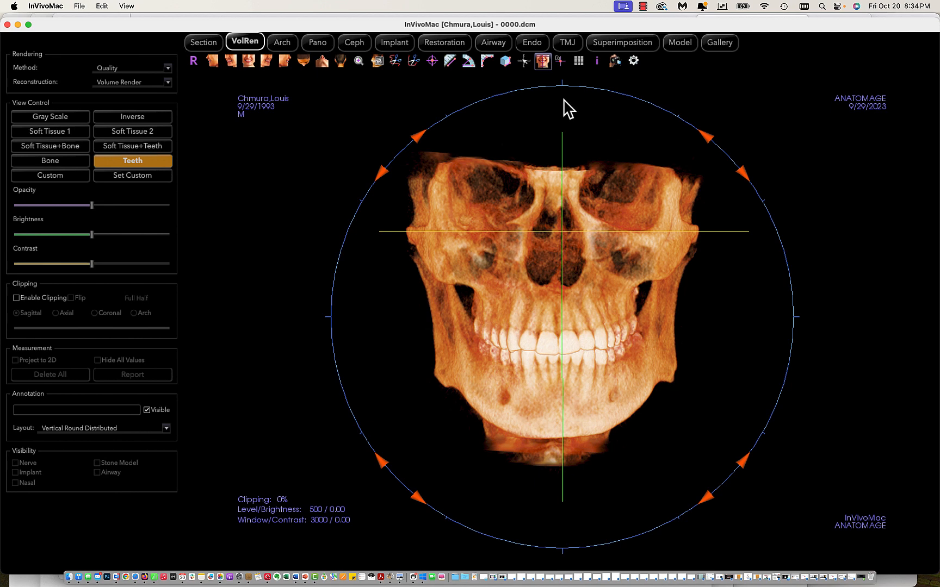
Return to the panoramic setup and fine-tune both rear ends of the focal trough so it follows the jaw evenly on each side.
click(318, 43)
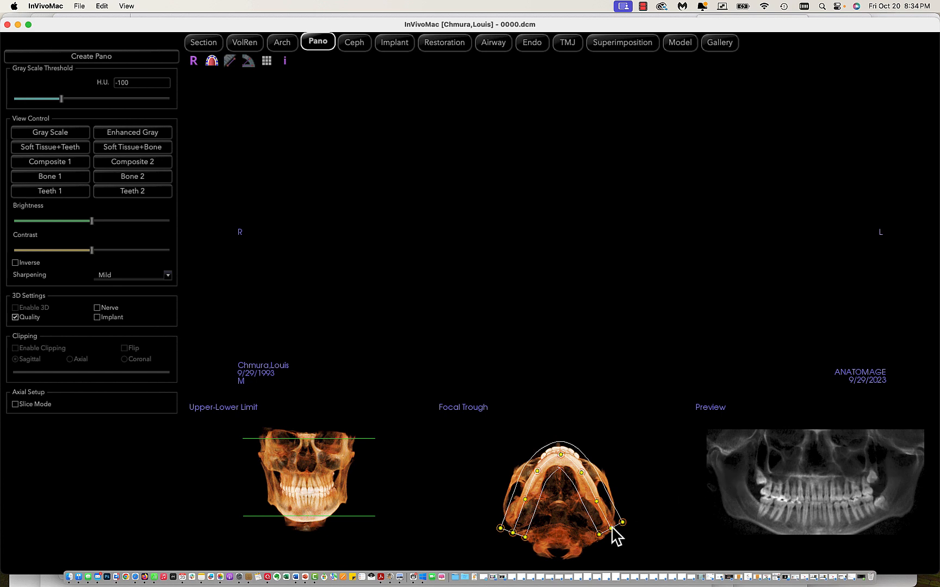
drag(609, 528, 610, 533)
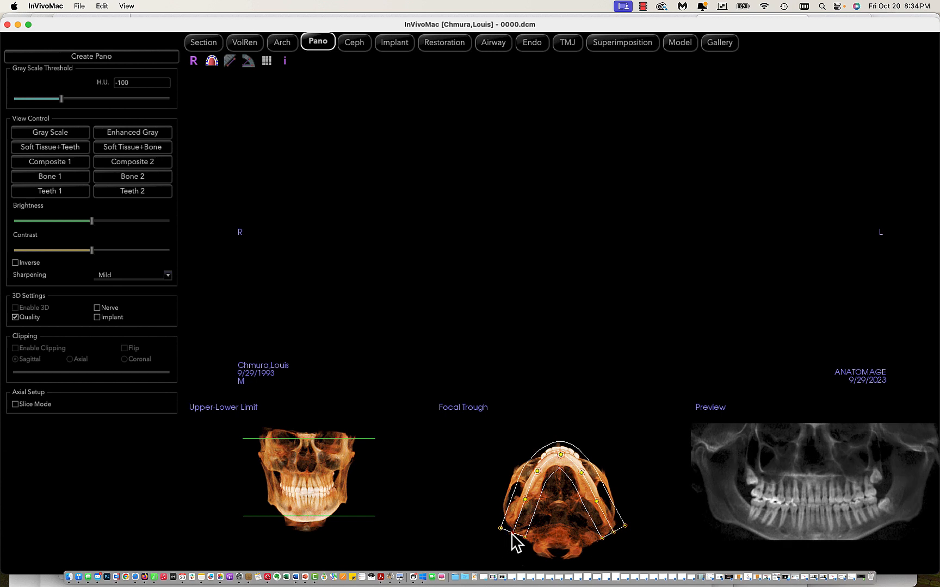
drag(512, 534, 505, 534)
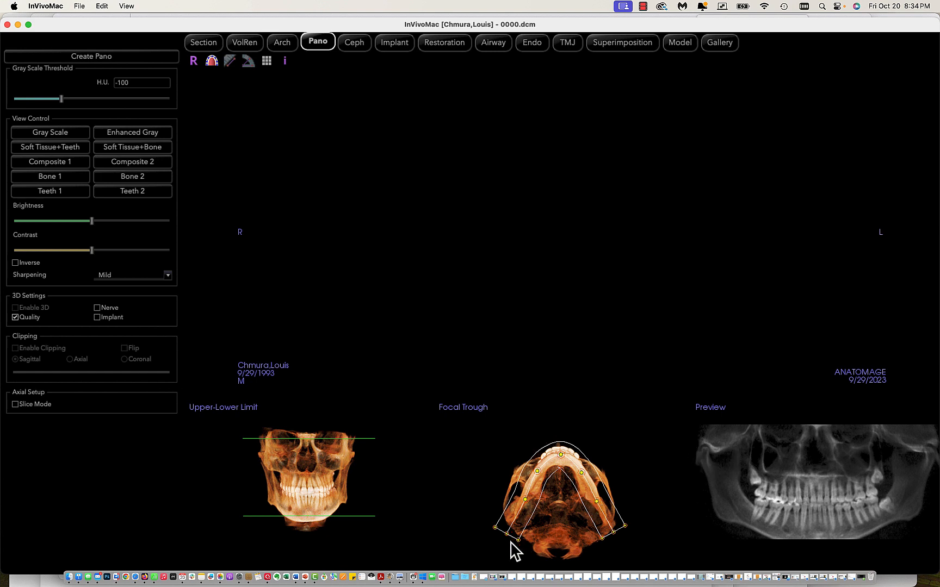
drag(506, 534, 508, 532)
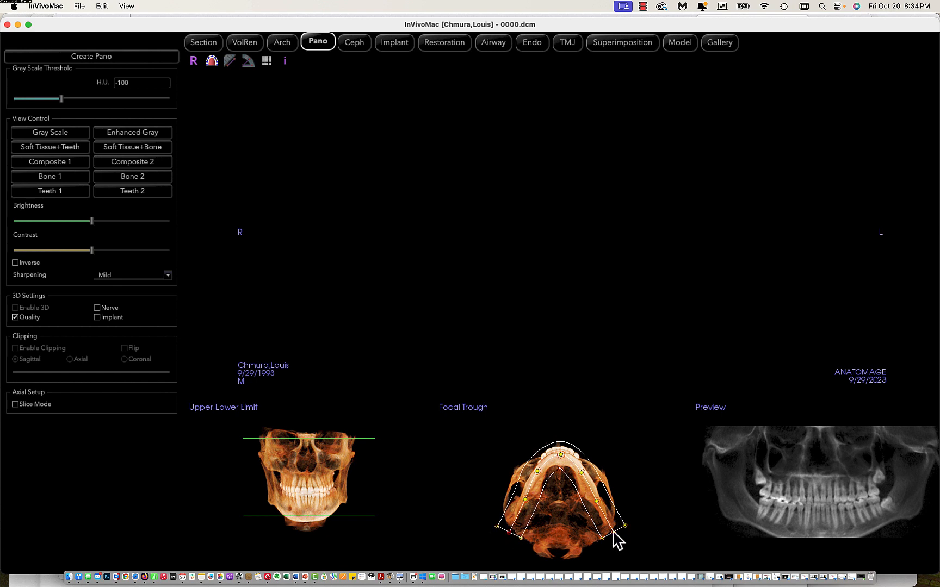
drag(613, 531, 609, 527)
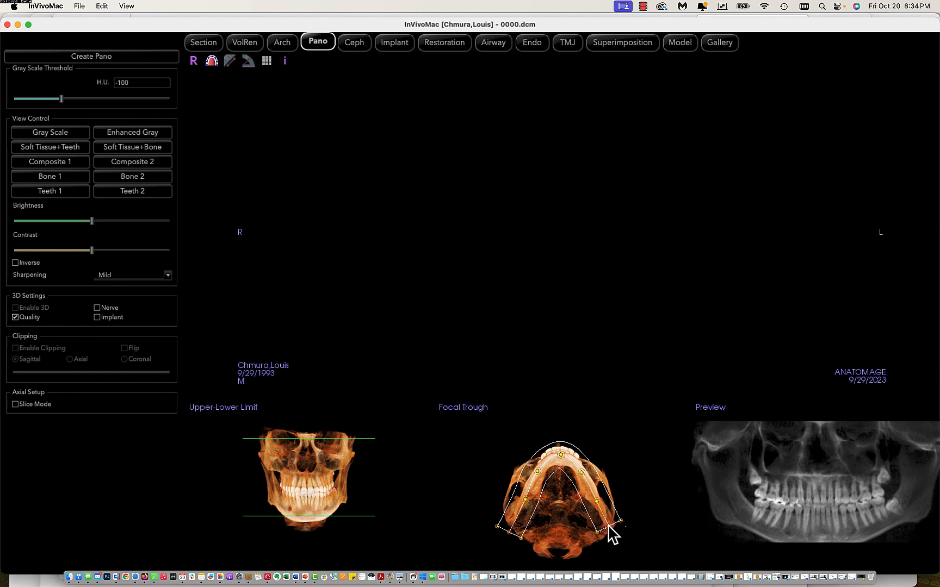
drag(608, 527, 613, 534)
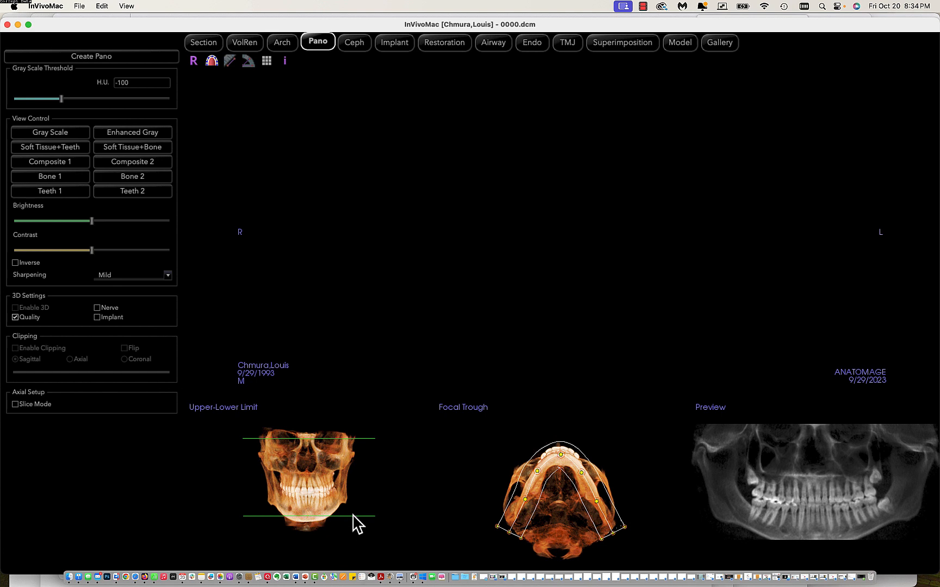
Lower the panoramic limits, placing the lower line at the bottom edge of the chin and the upper line across the orbits.
drag(353, 516, 353, 524)
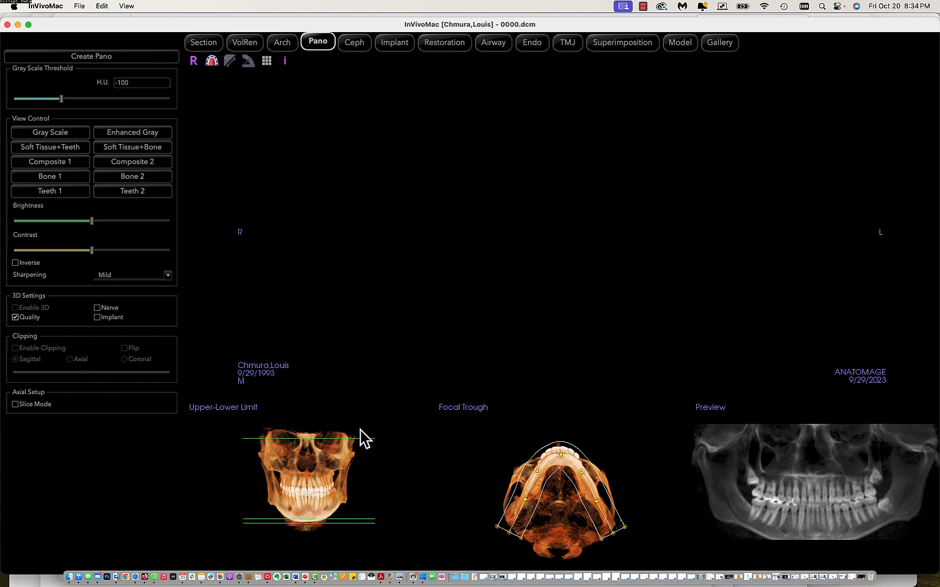
drag(365, 438, 365, 447)
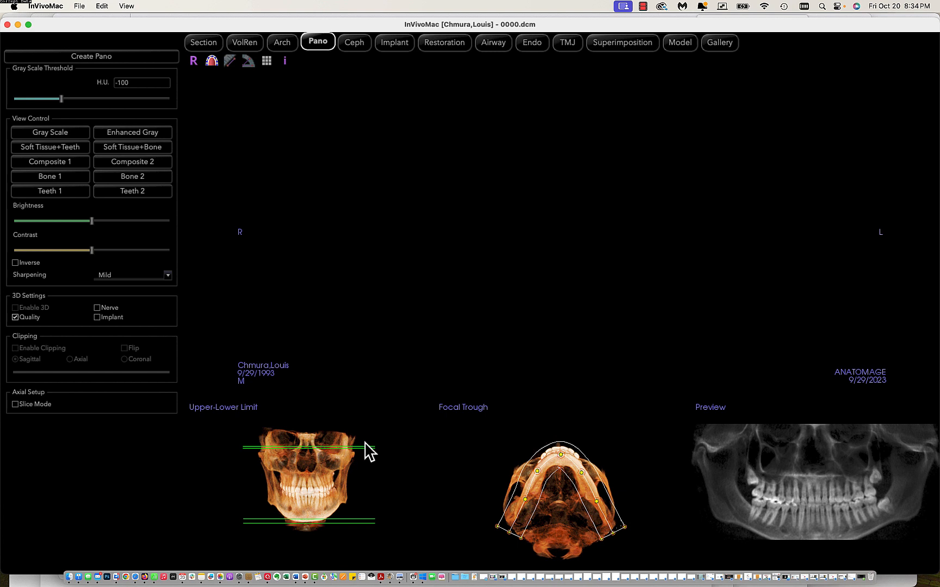
drag(365, 449, 365, 446)
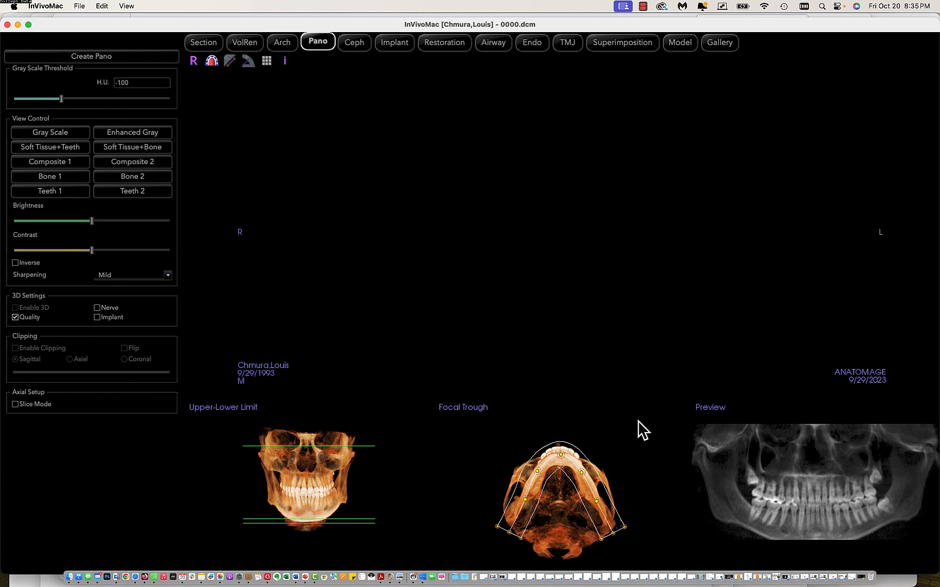
Check the skull's orientation in the volume rendering from the side and from an oblique front view.
click(206, 44)
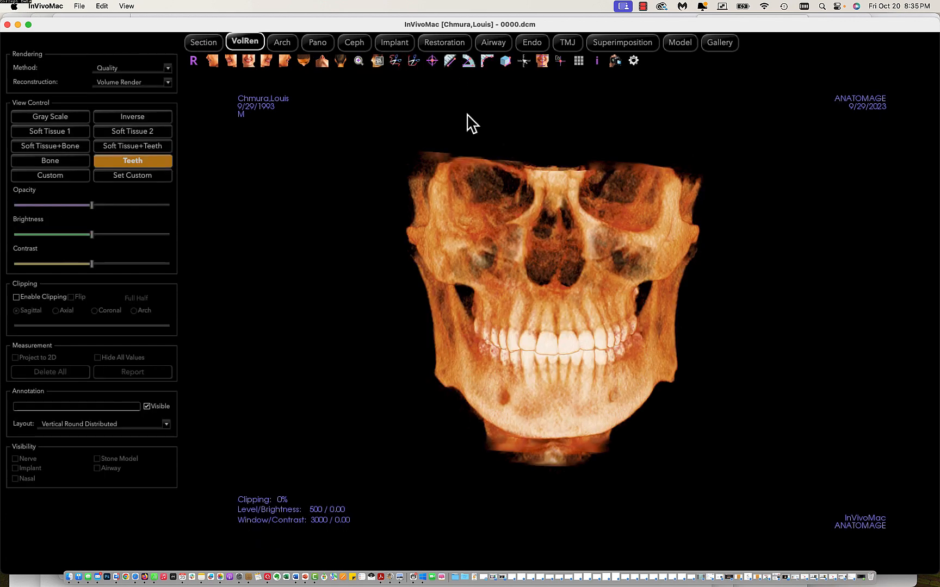
click(286, 66)
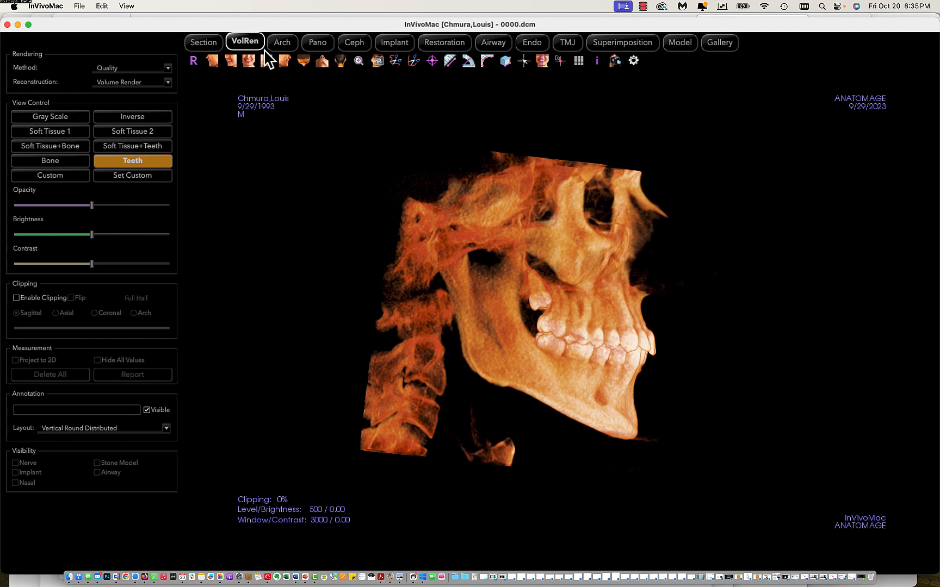
click(244, 61)
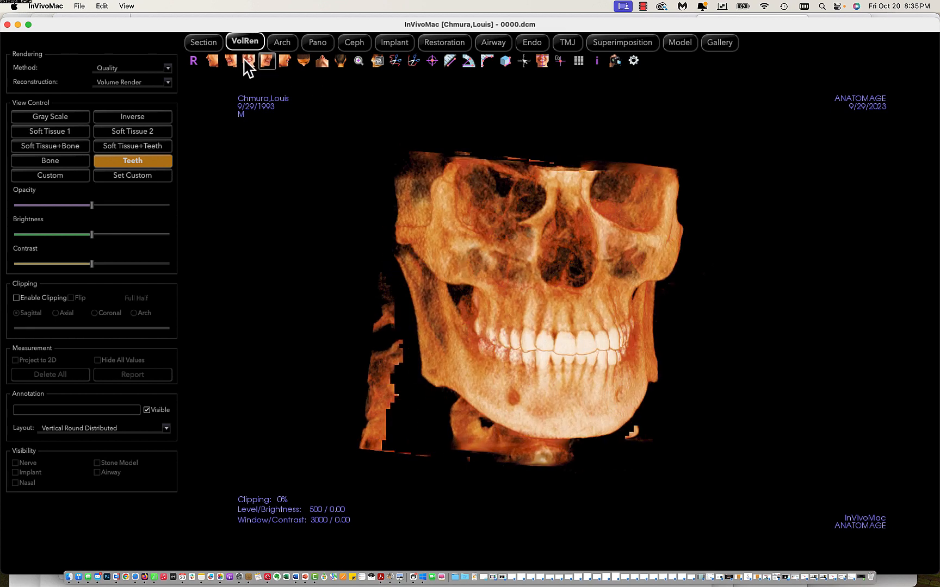
Fine-tune the focal trough's front-side control point and inner rear corner in the panoramic setup, and create the panoramic image.
click(317, 42)
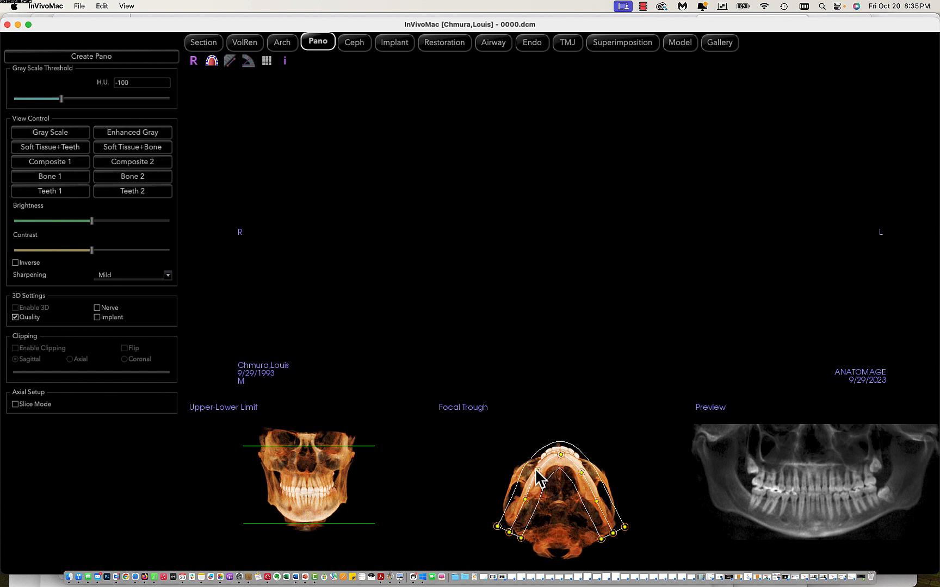
drag(537, 471, 538, 474)
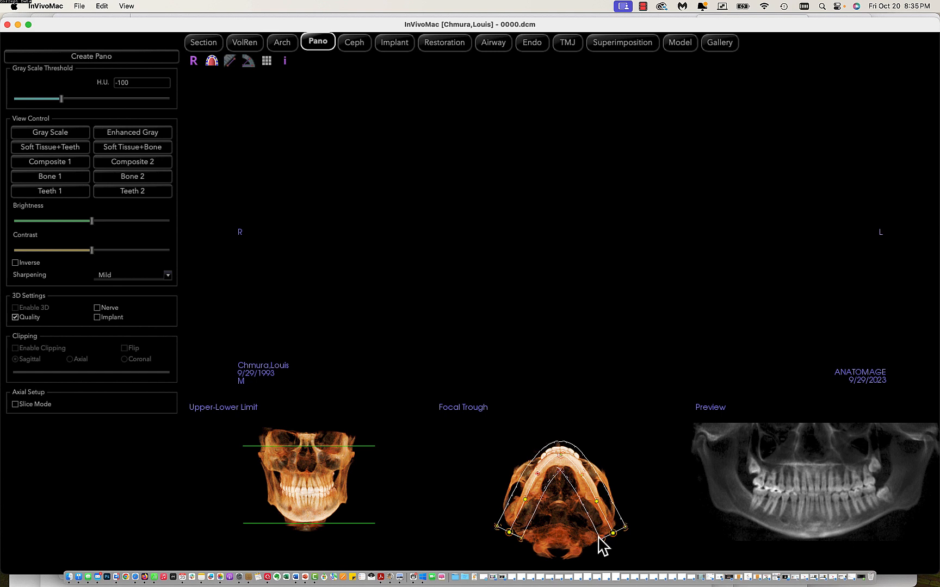
drag(599, 537, 600, 537)
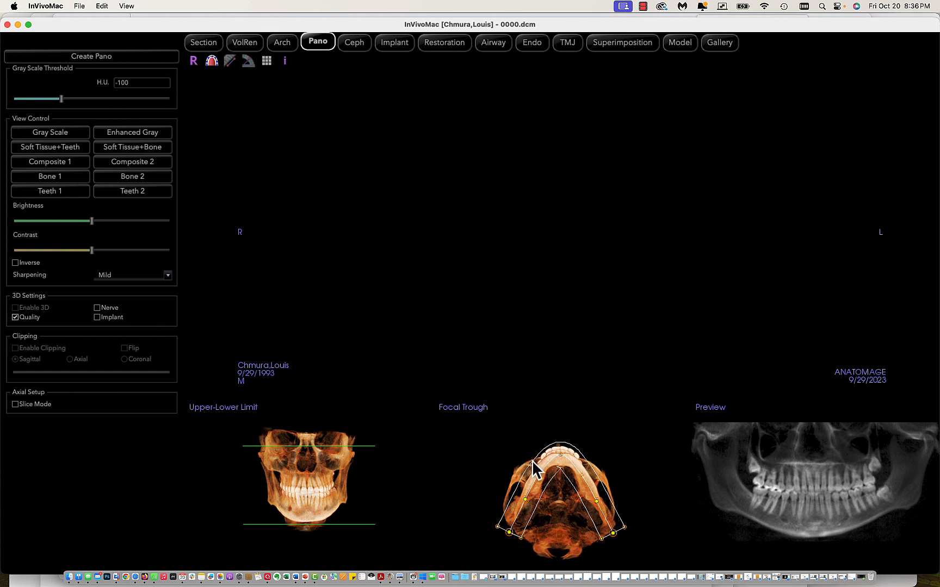
click(117, 55)
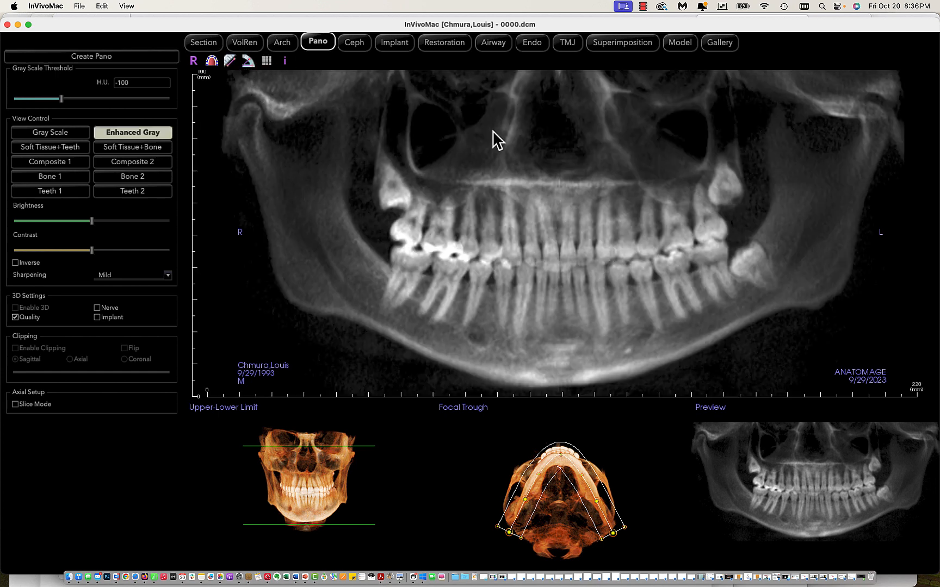
click(642, 6)
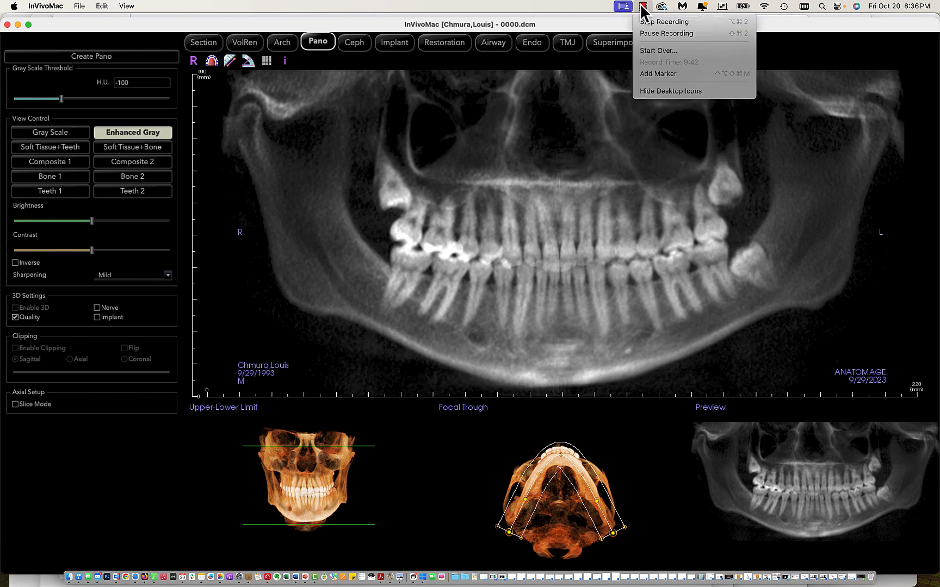